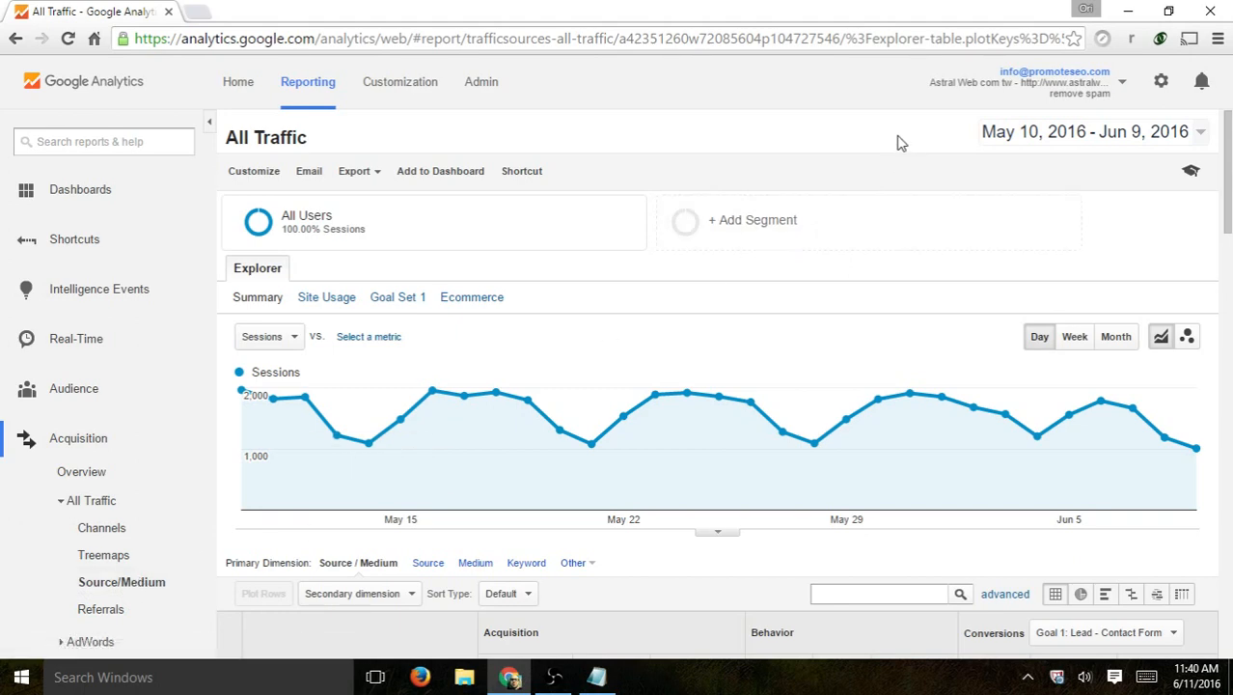
Step: Examine the traffic sources in the Source/Medium table, checking the rank-checker.online referral row and its bounce rate for signs of spam
scroll(897, 143, down, 5)
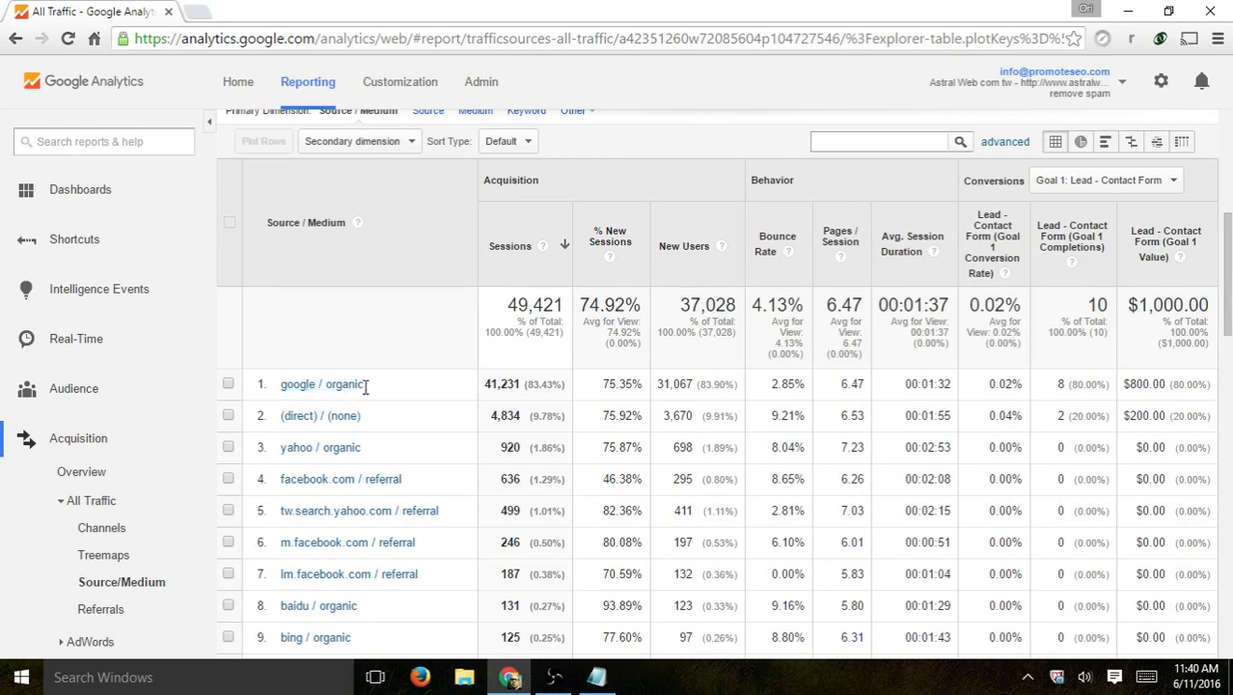
drag(363, 385, 286, 391)
drag(365, 447, 281, 449)
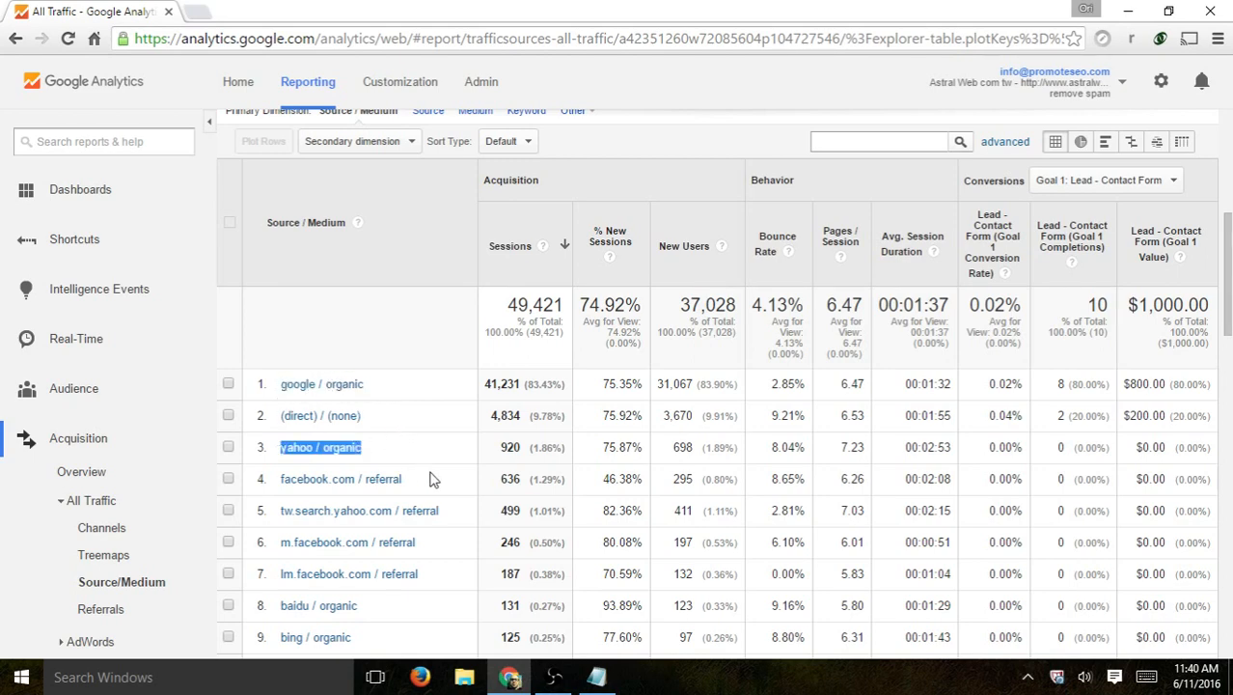
scroll(466, 460, down, 2)
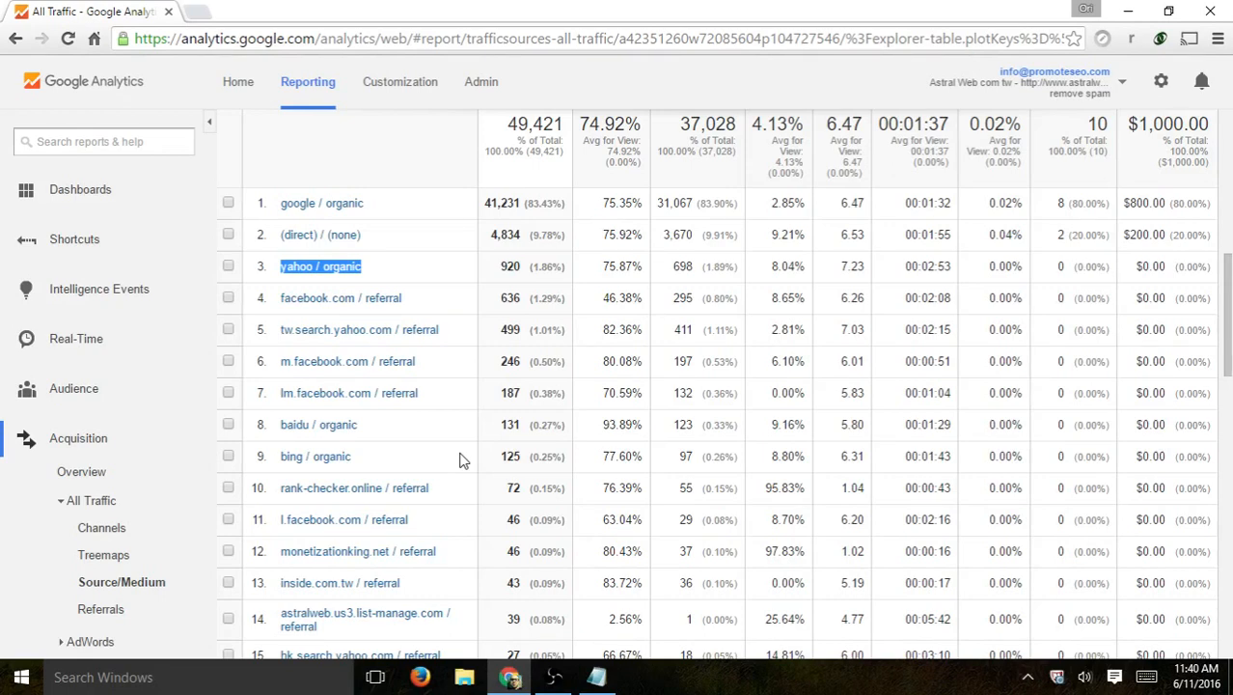
click(281, 490)
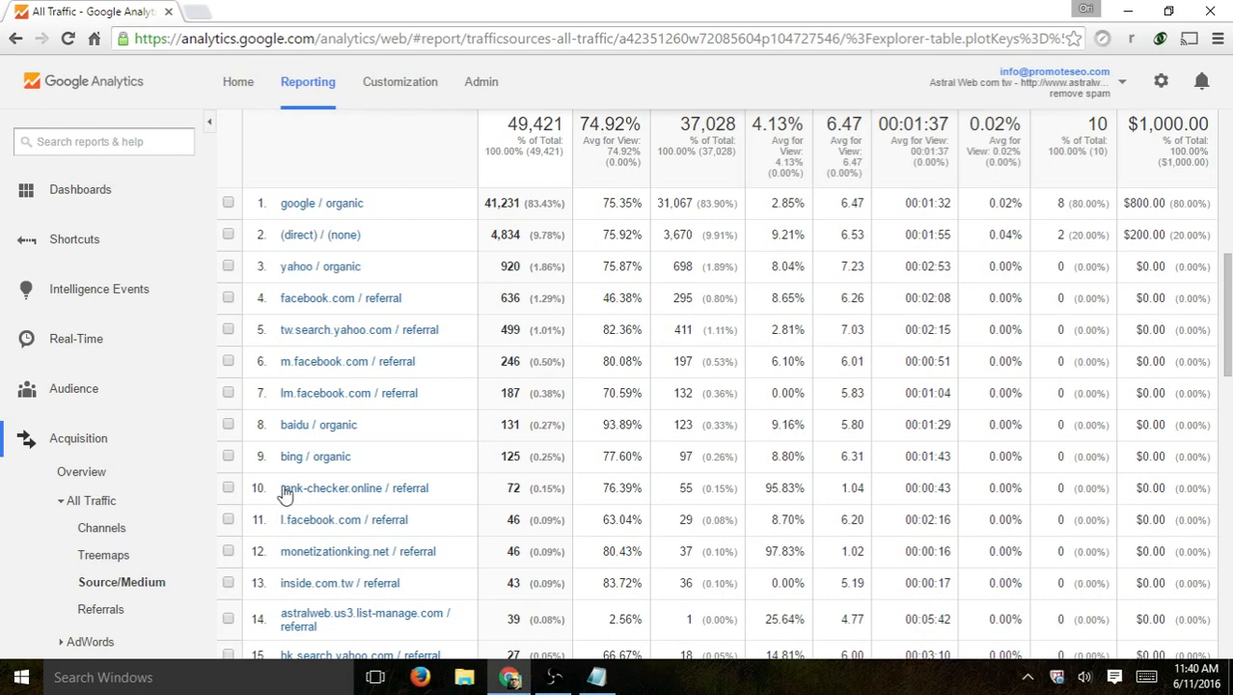
drag(284, 491, 382, 496)
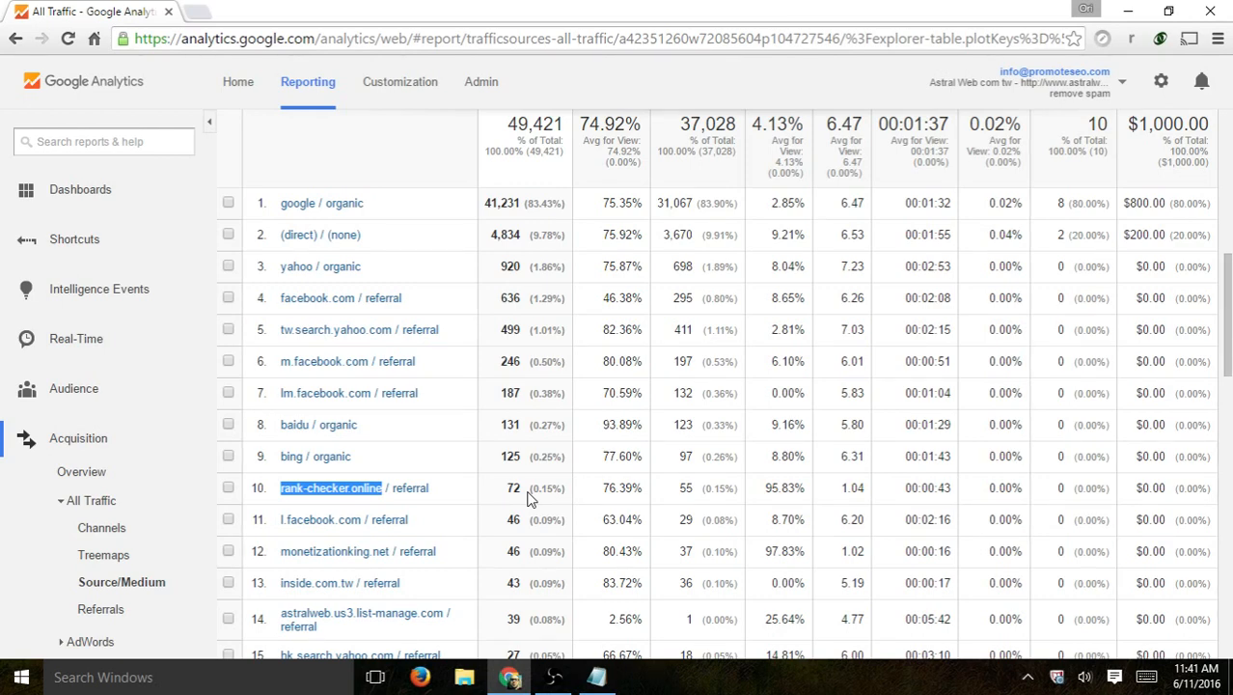
click(469, 493)
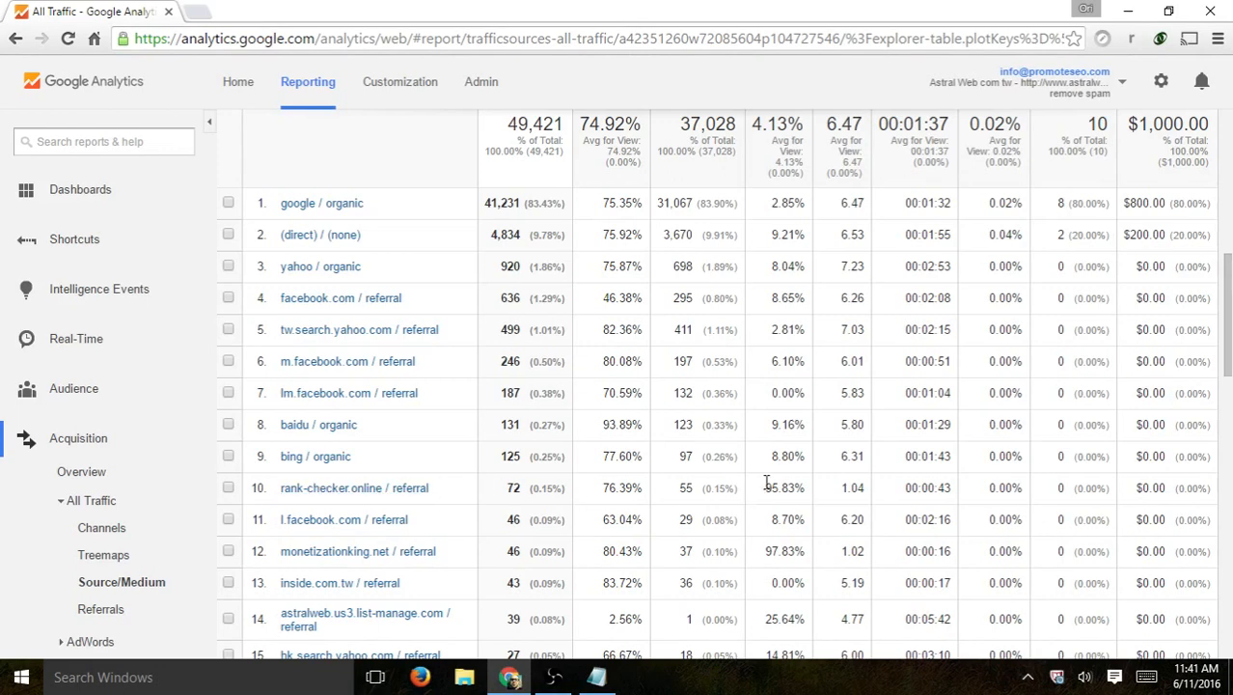
drag(766, 487, 811, 490)
scroll(815, 525, up, 1)
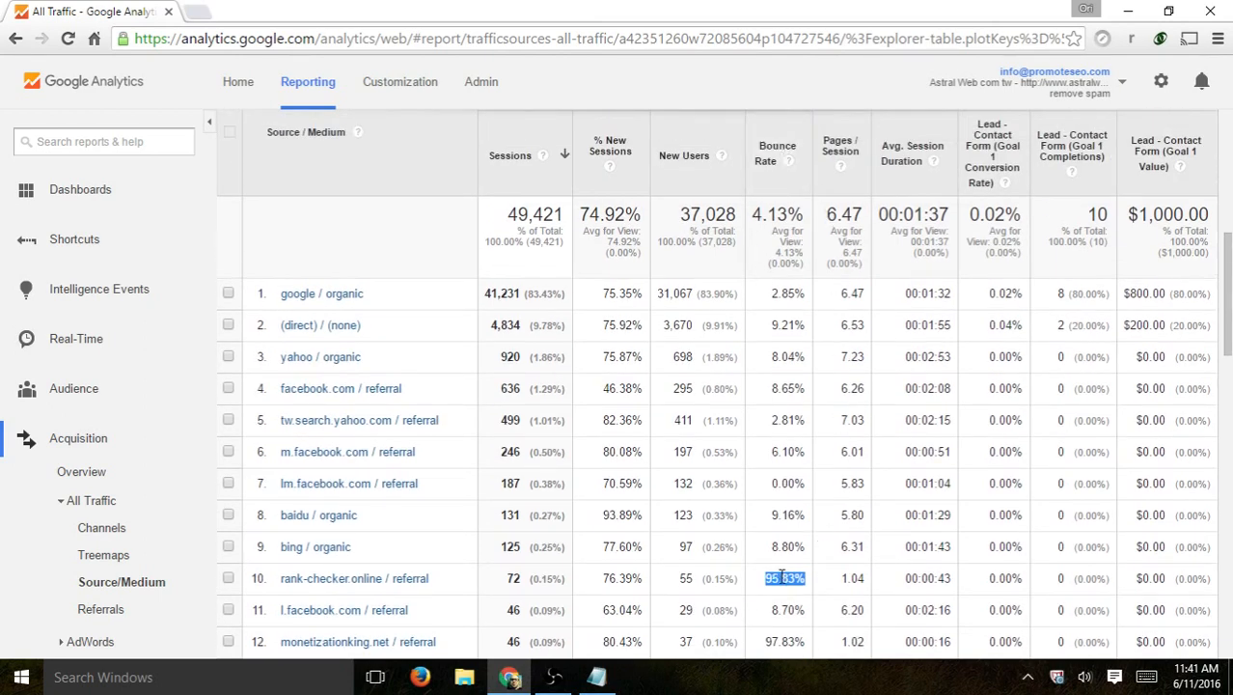
scroll(782, 567, down, 1)
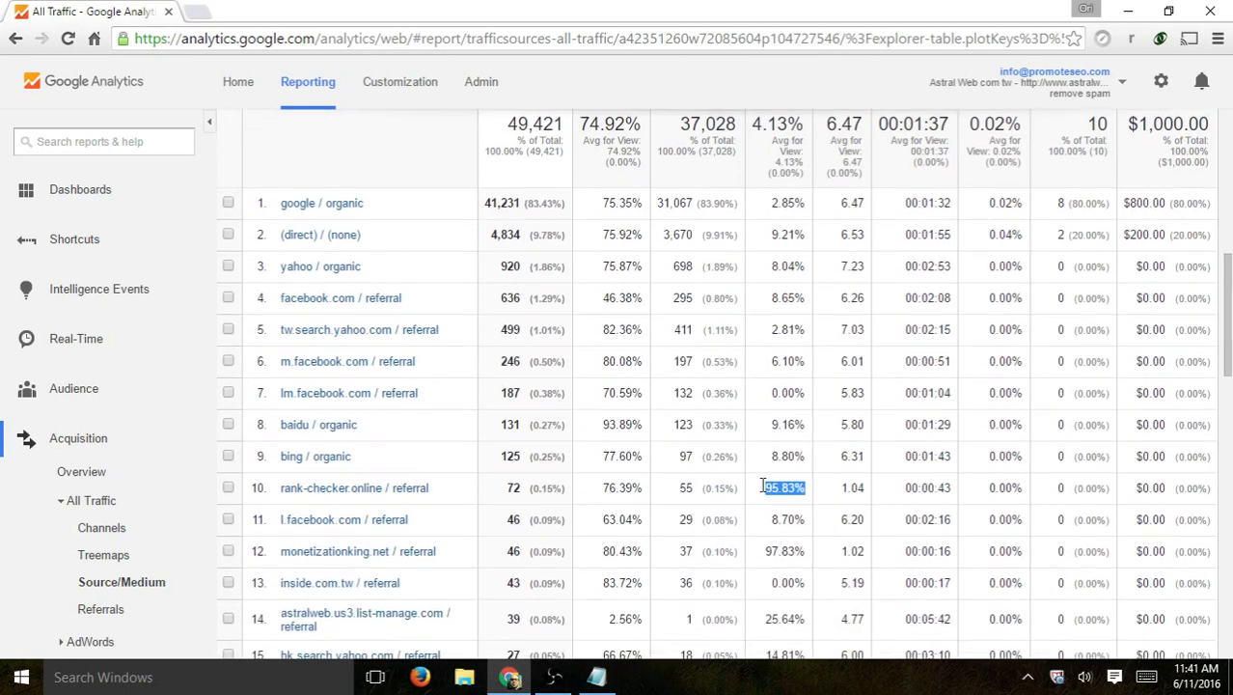
scroll(778, 485, up, 1)
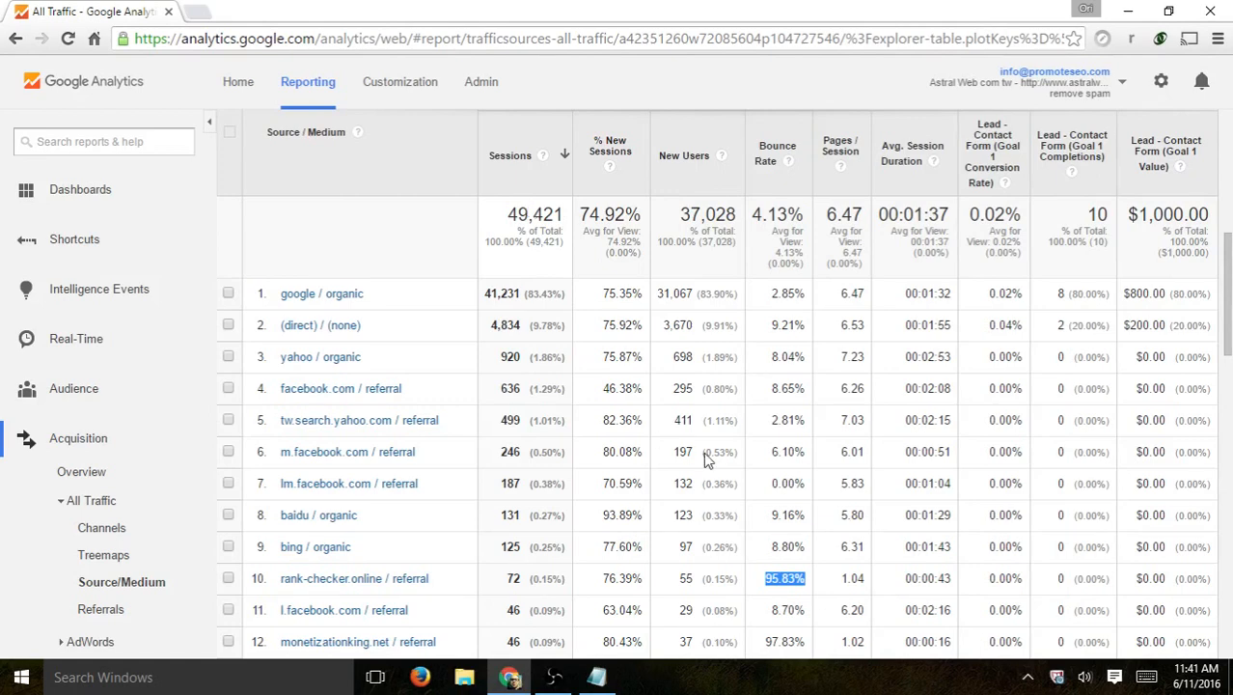
scroll(795, 468, down, 1)
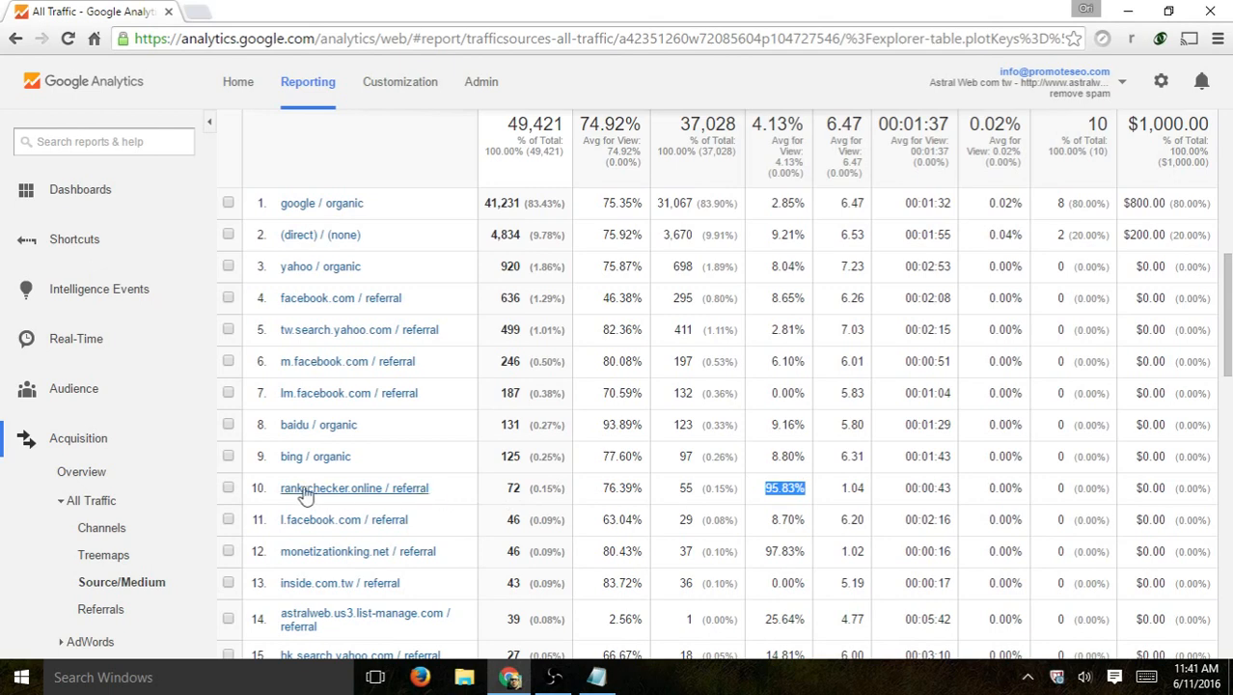
Step: Copy the source name rank-checker.online from the report and open the Admin page in a new browser tab
drag(278, 490, 383, 498)
key(ctrl+c)
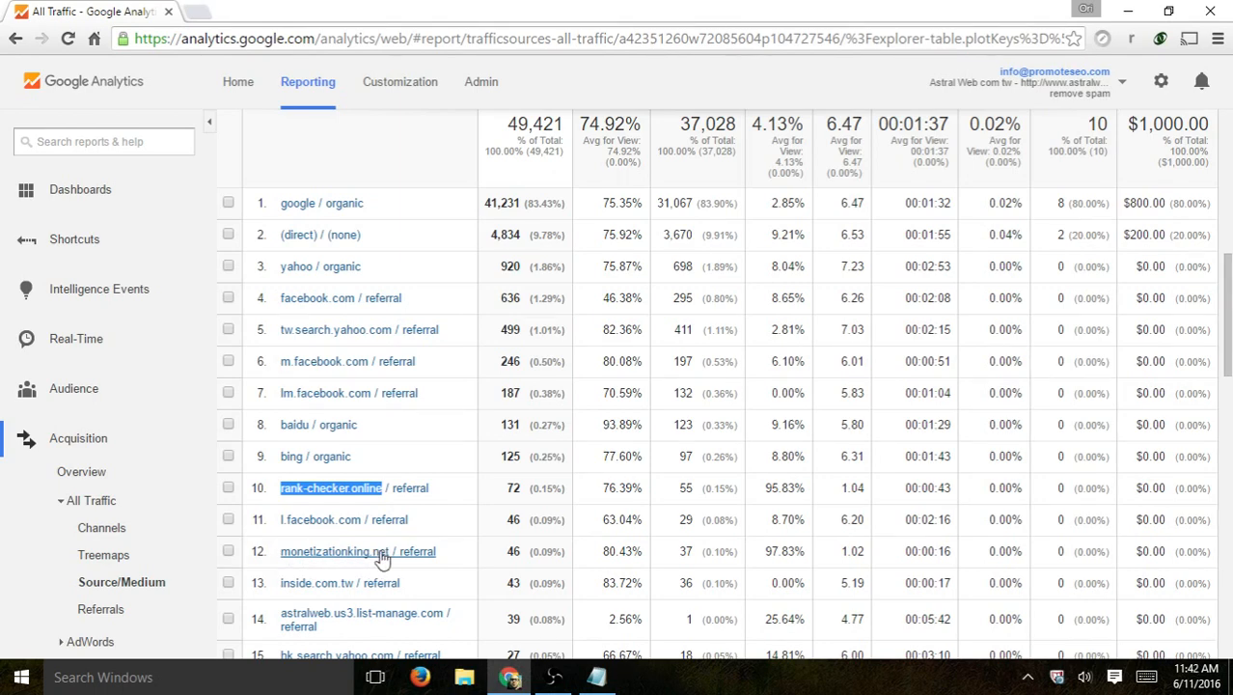
scroll(540, 536, up, 6)
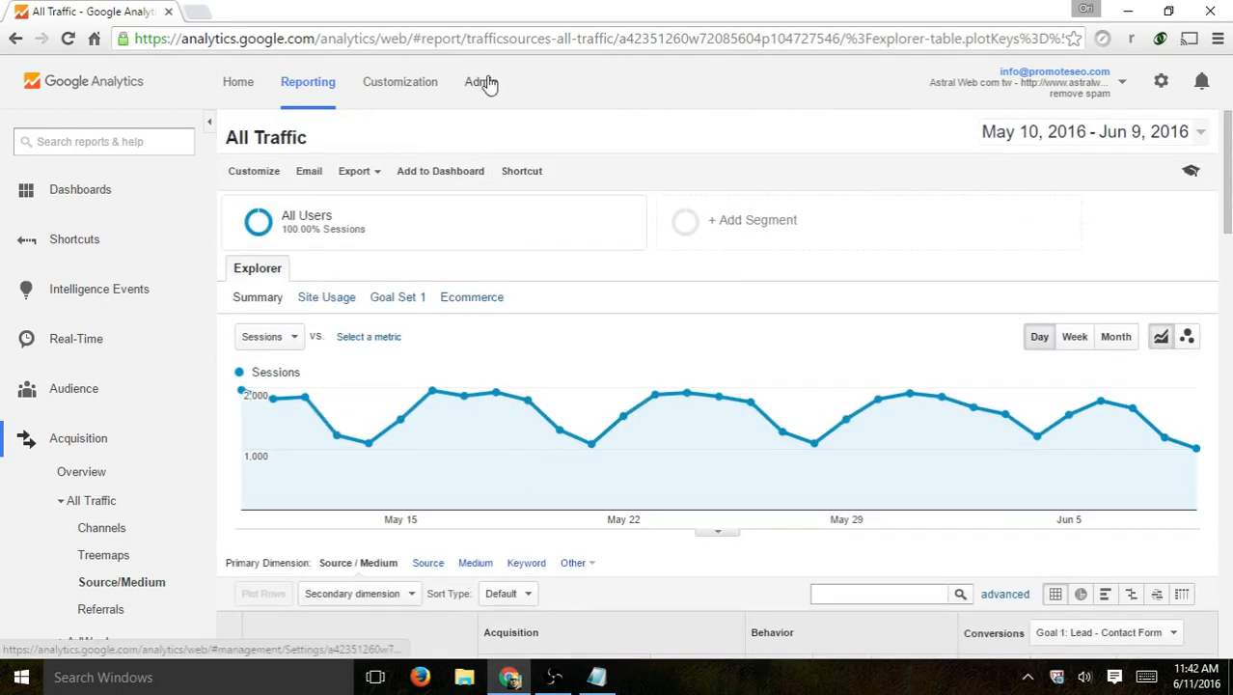
right_click(487, 83)
click(502, 89)
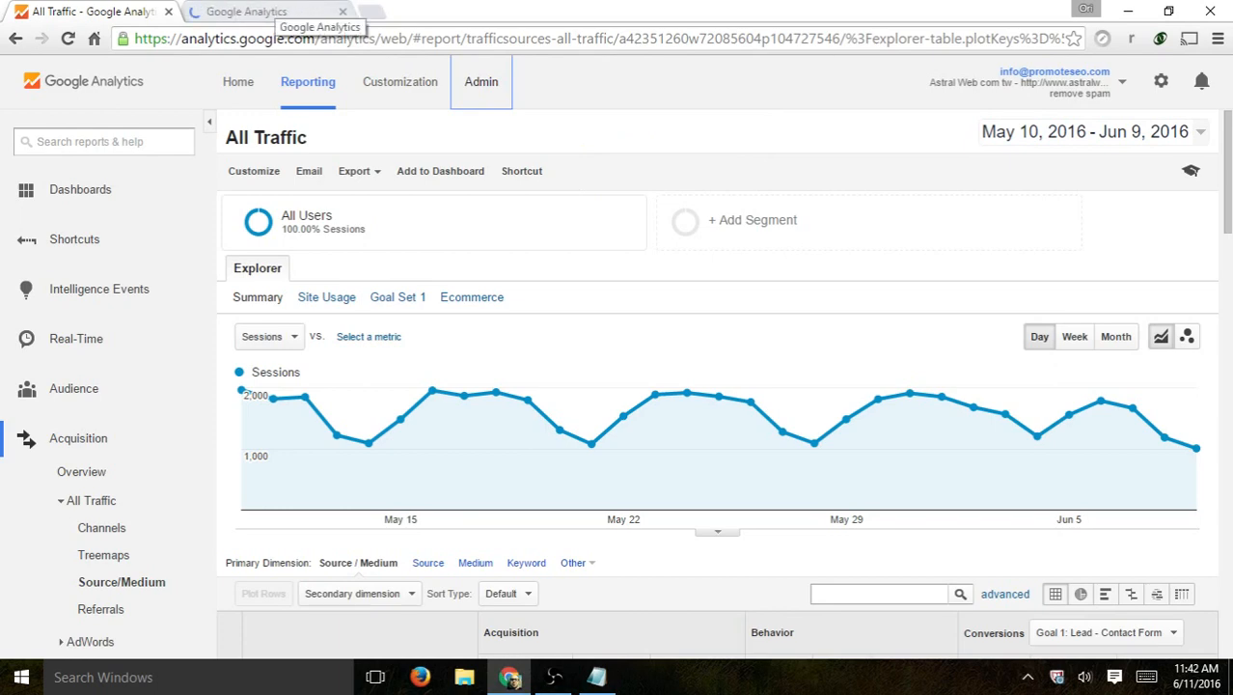
click(277, 9)
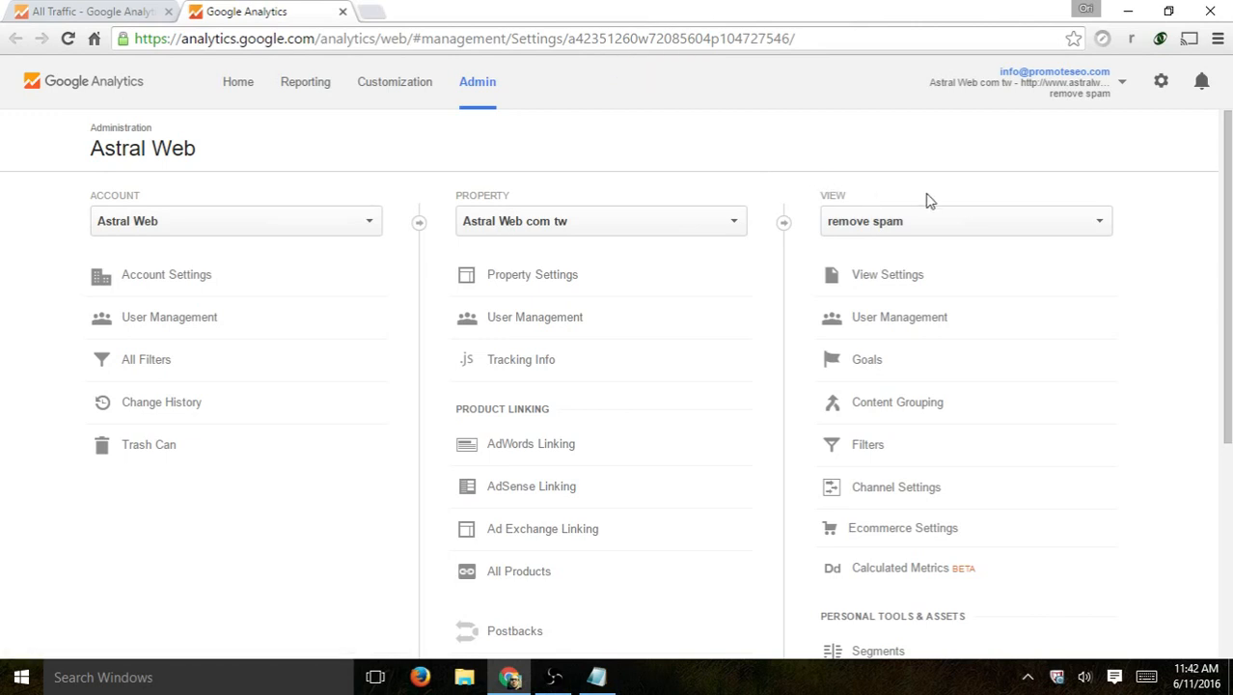
Step: Add a new filter to the remove spam view and name it "remove spam 3"
click(915, 447)
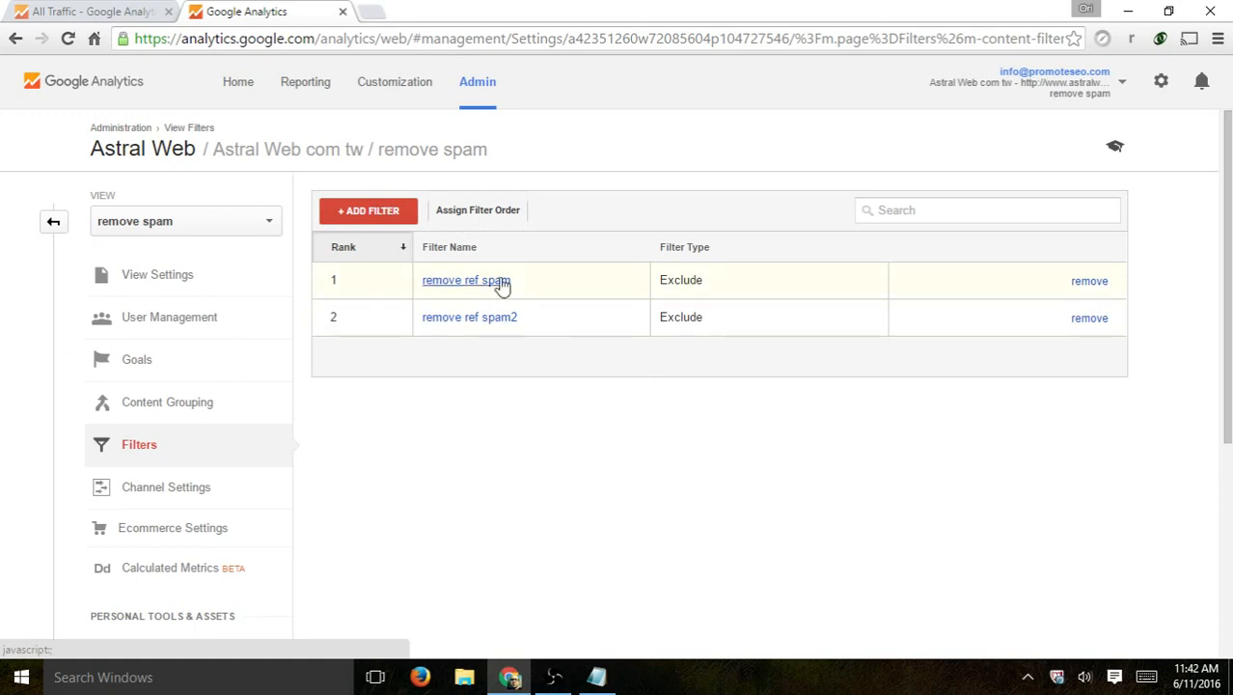
click(363, 213)
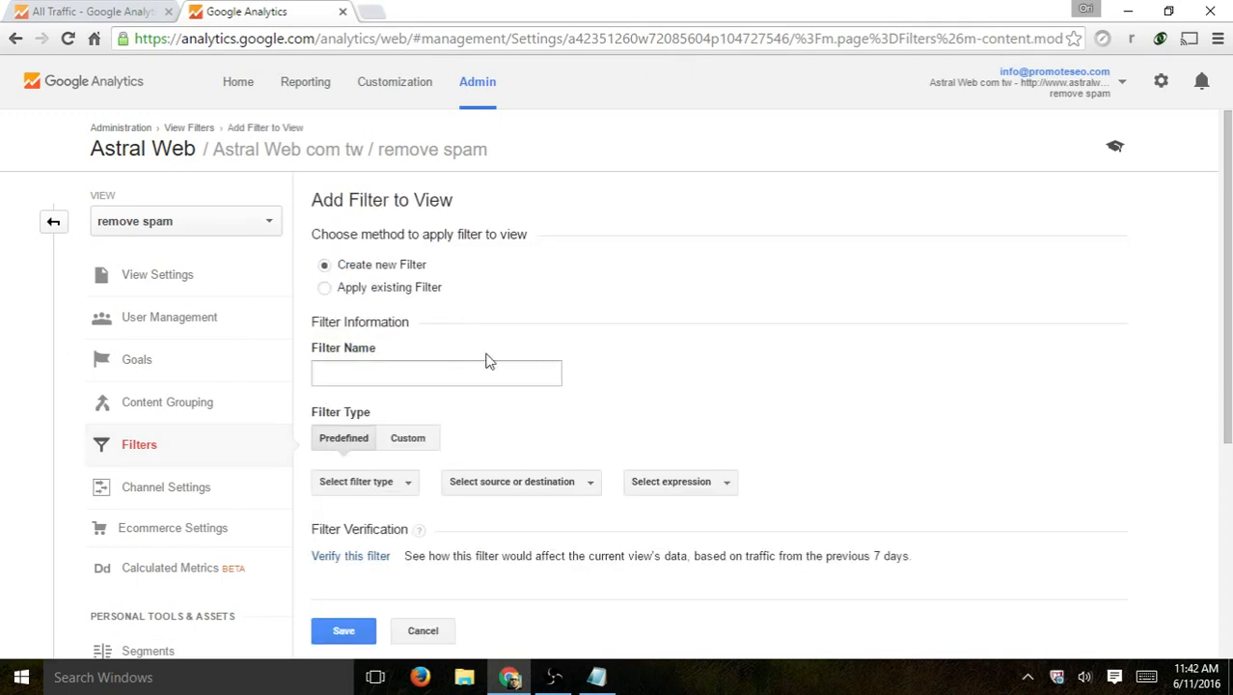
click(419, 377)
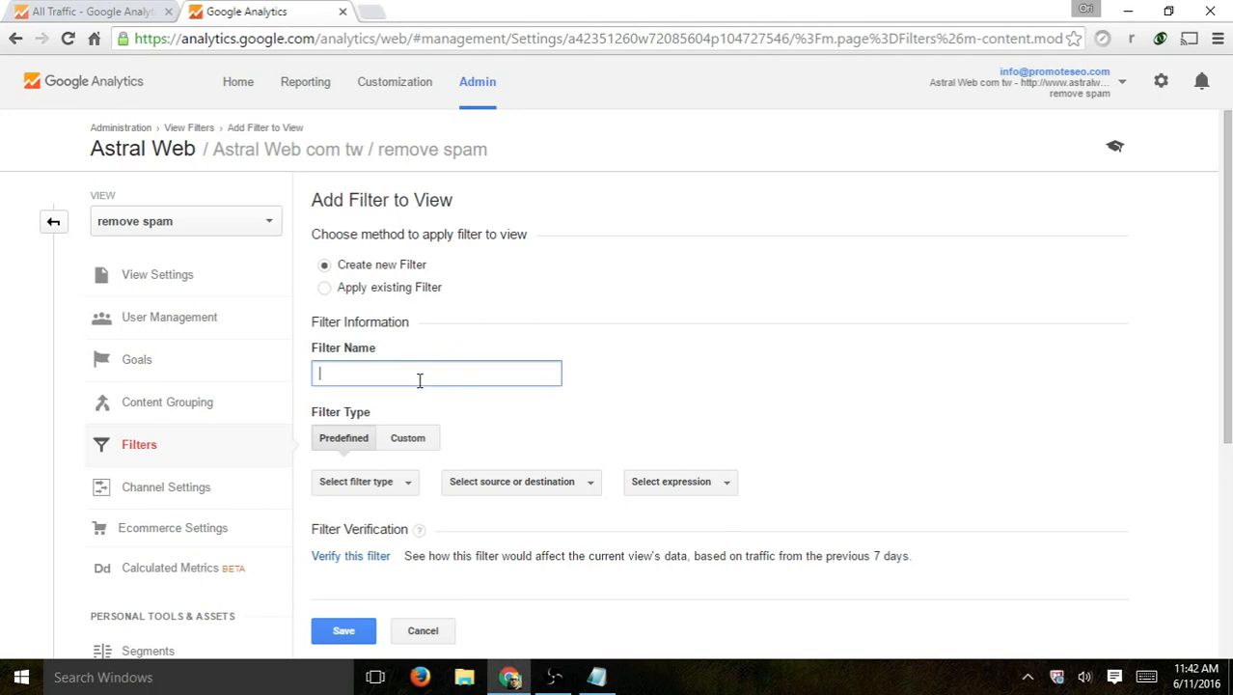
text(remove spam 3)
Step: Set the filter type to Custom and choose Campaign Source as the field to exclude
click(409, 437)
scroll(560, 342, down, 1)
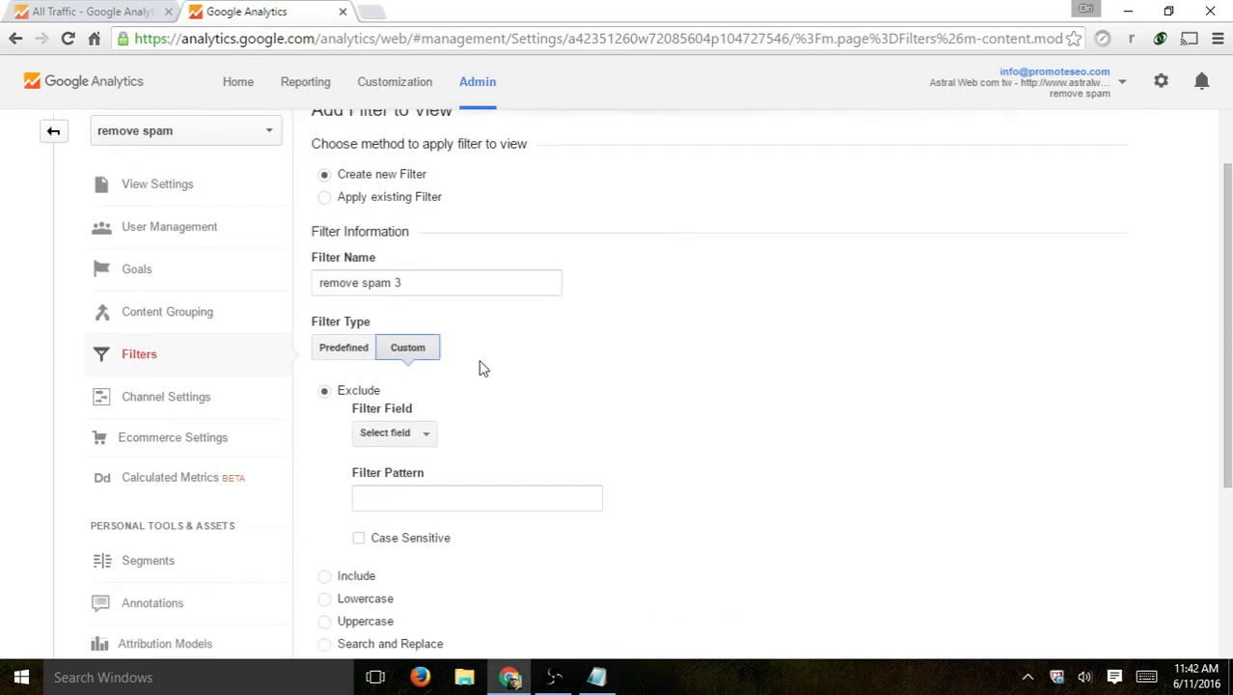
click(406, 439)
click(451, 463)
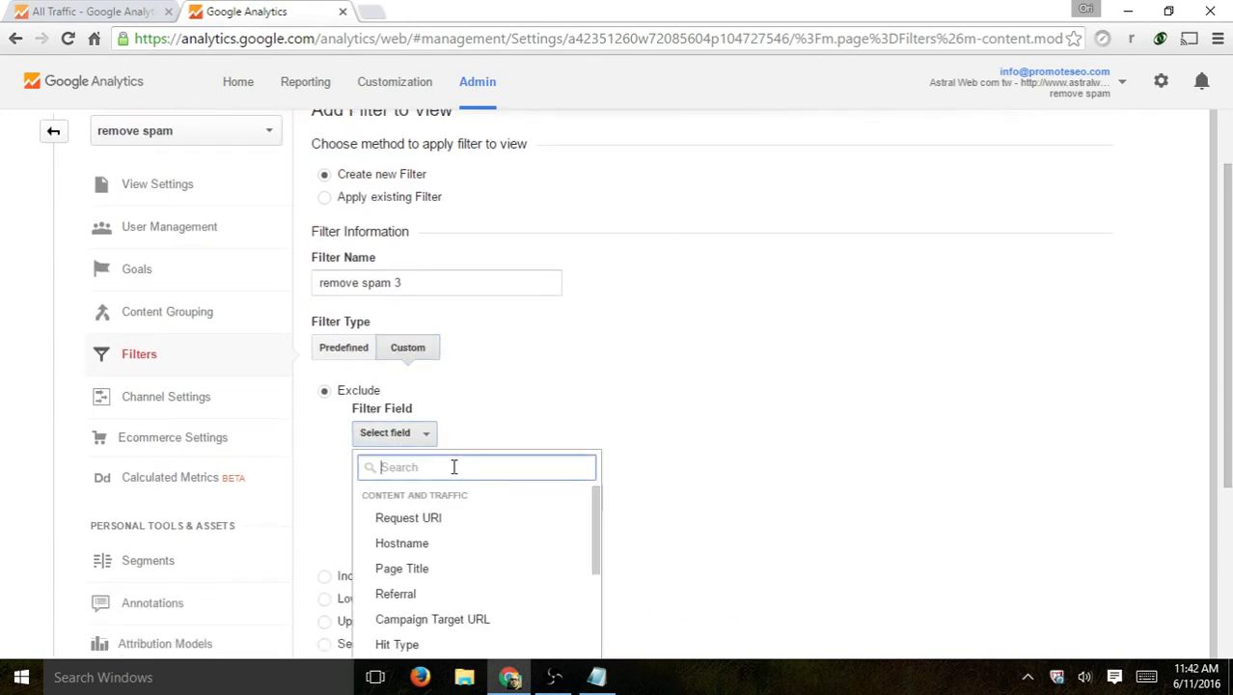
text(campa)
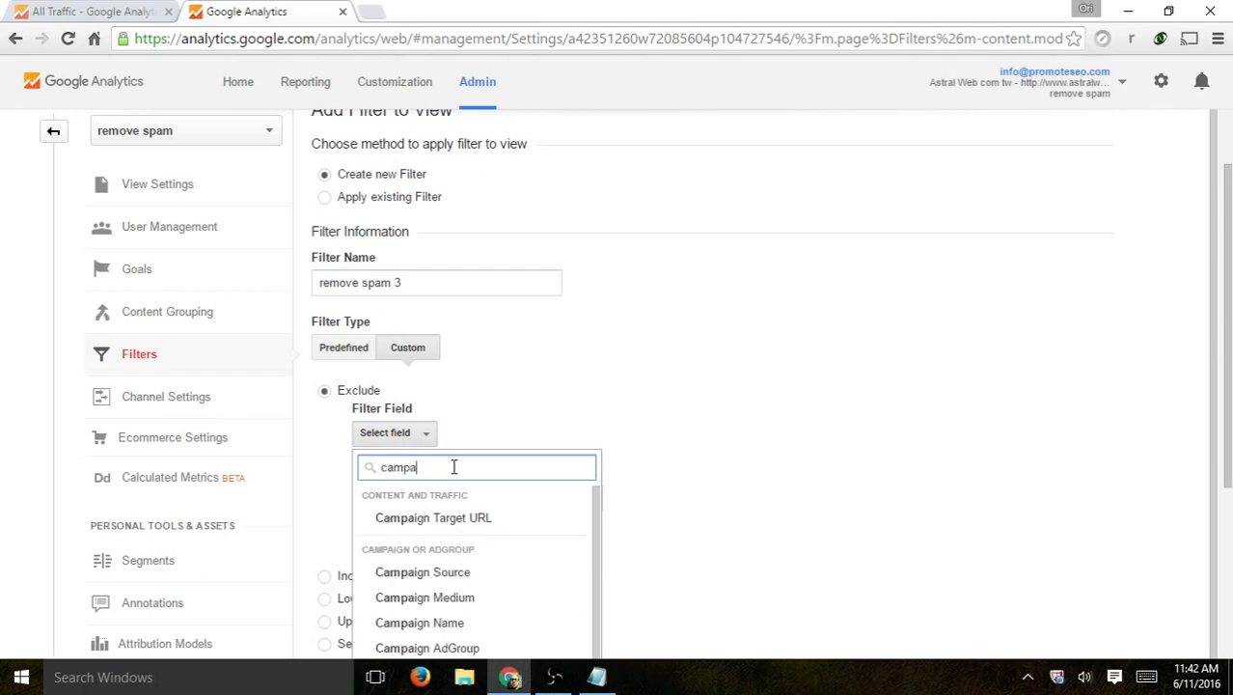
click(490, 572)
Step: Paste rank-checker.online as the filter pattern and verify the filter against recent traffic
scroll(658, 349, down, 2)
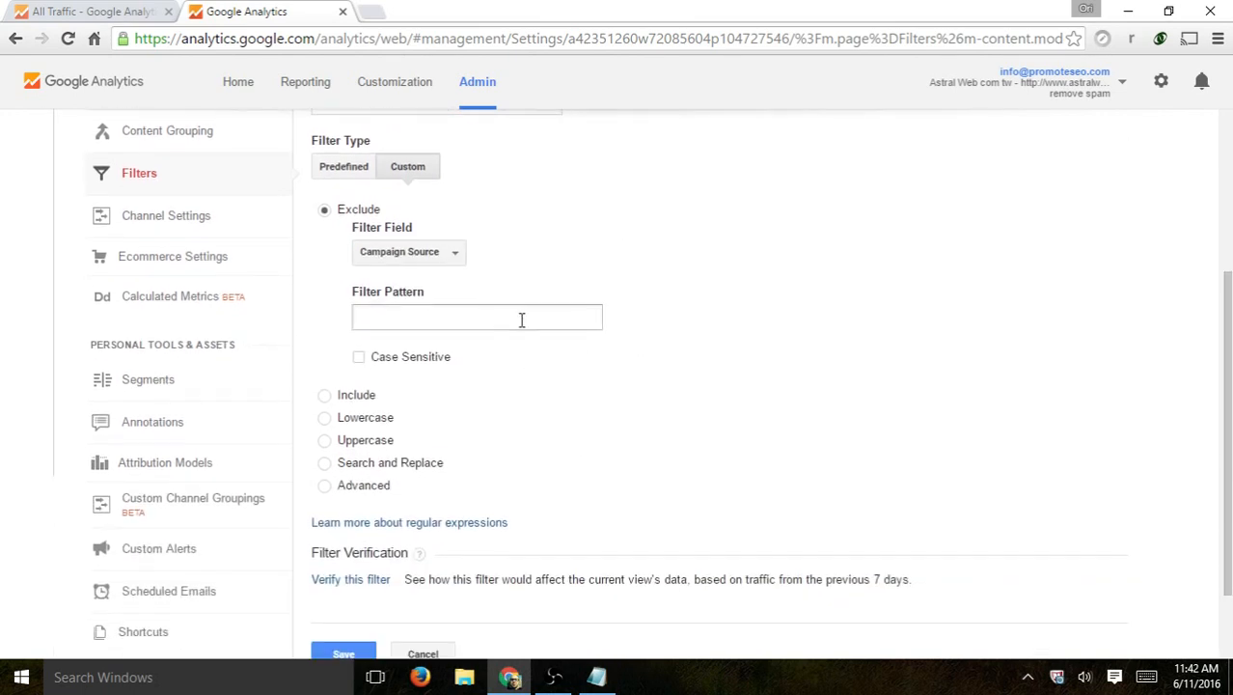
click(472, 315)
key(ctrl+v)
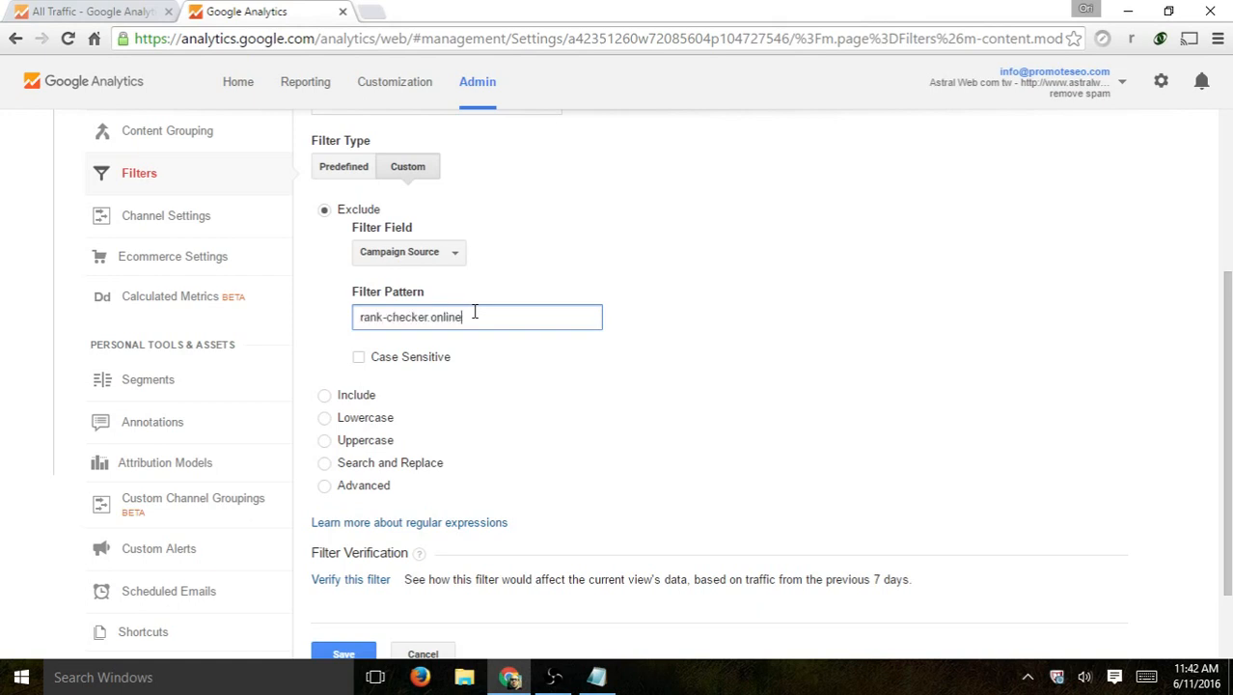
drag(484, 319, 300, 315)
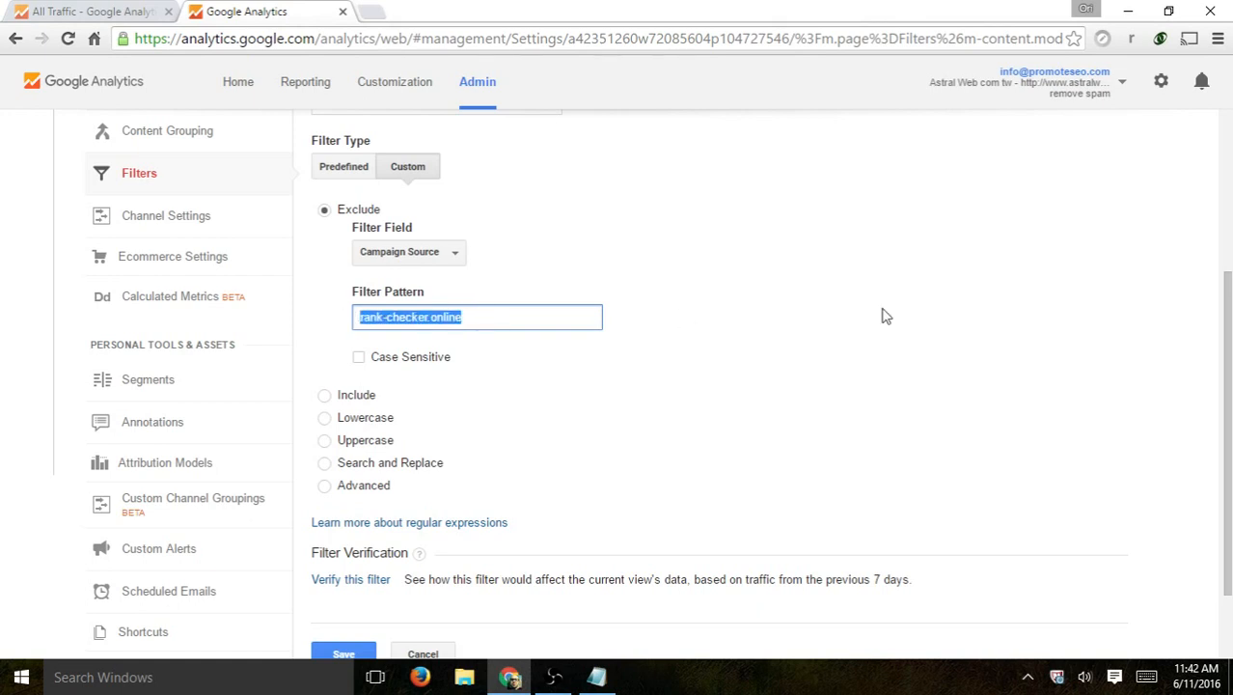
click(897, 311)
scroll(868, 323, down, 1)
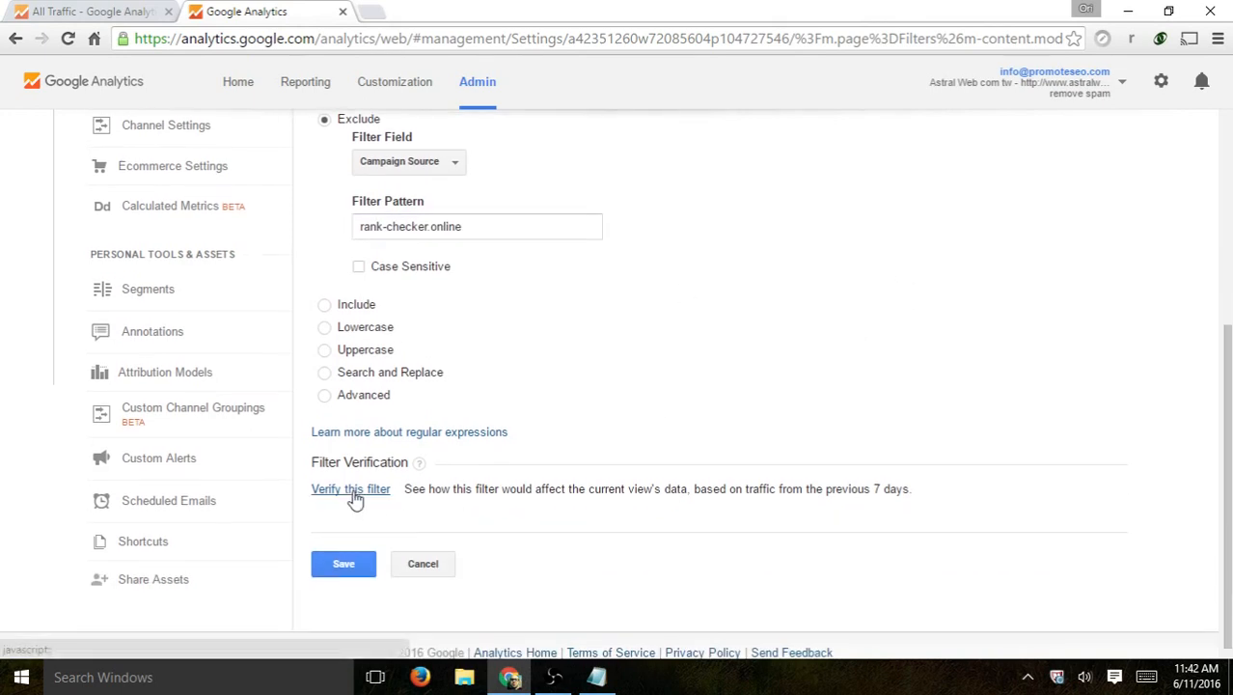
click(350, 491)
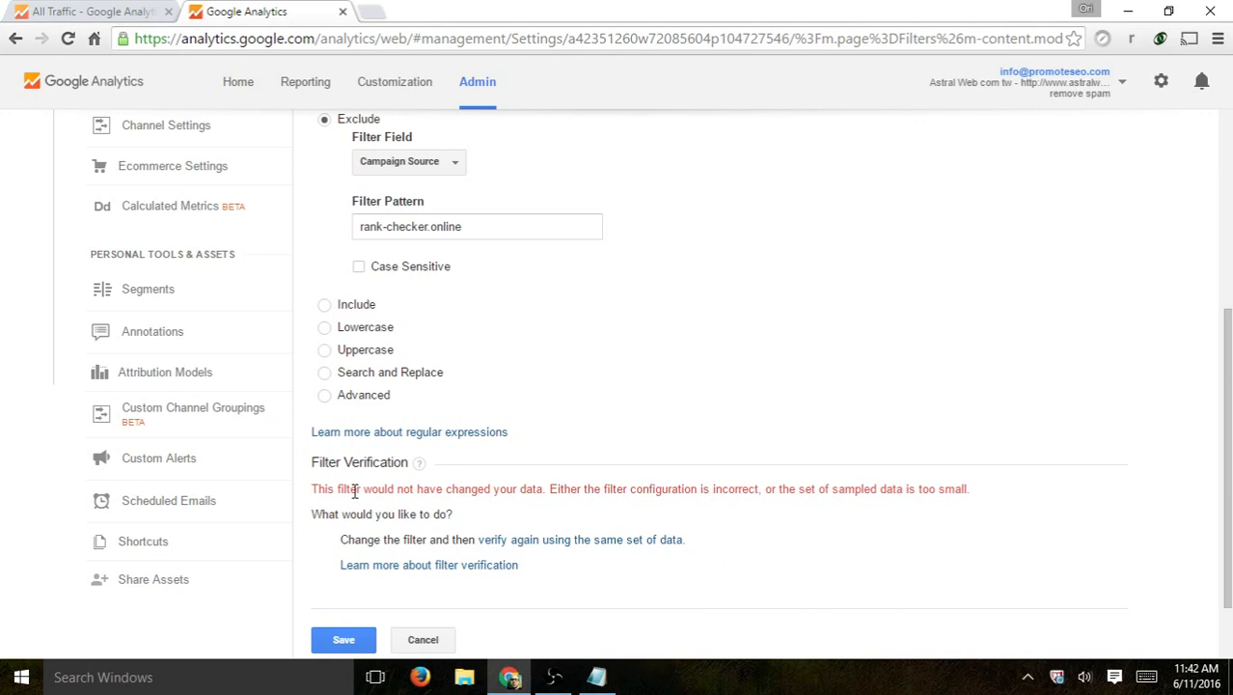
Step: Copy monetizationking.net from the traffic report and append it to the filter pattern, giving rank-checker.online|monetizationking.net
click(567, 226)
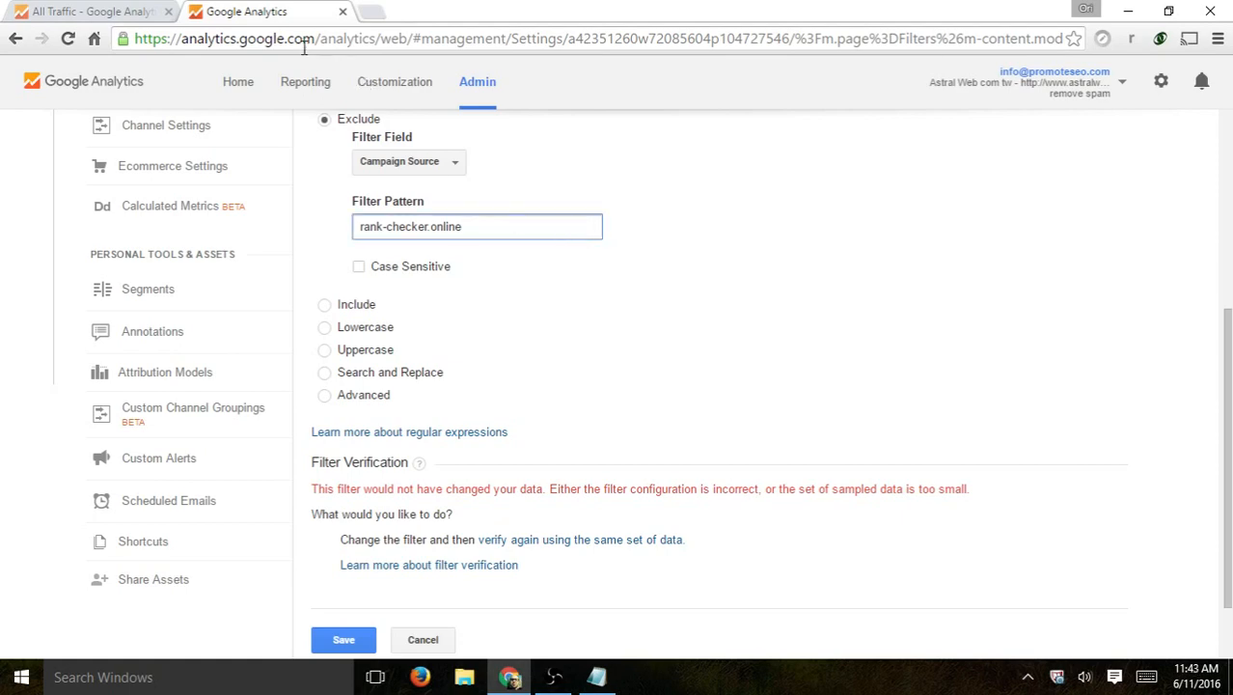
click(93, 10)
scroll(545, 363, down, 7)
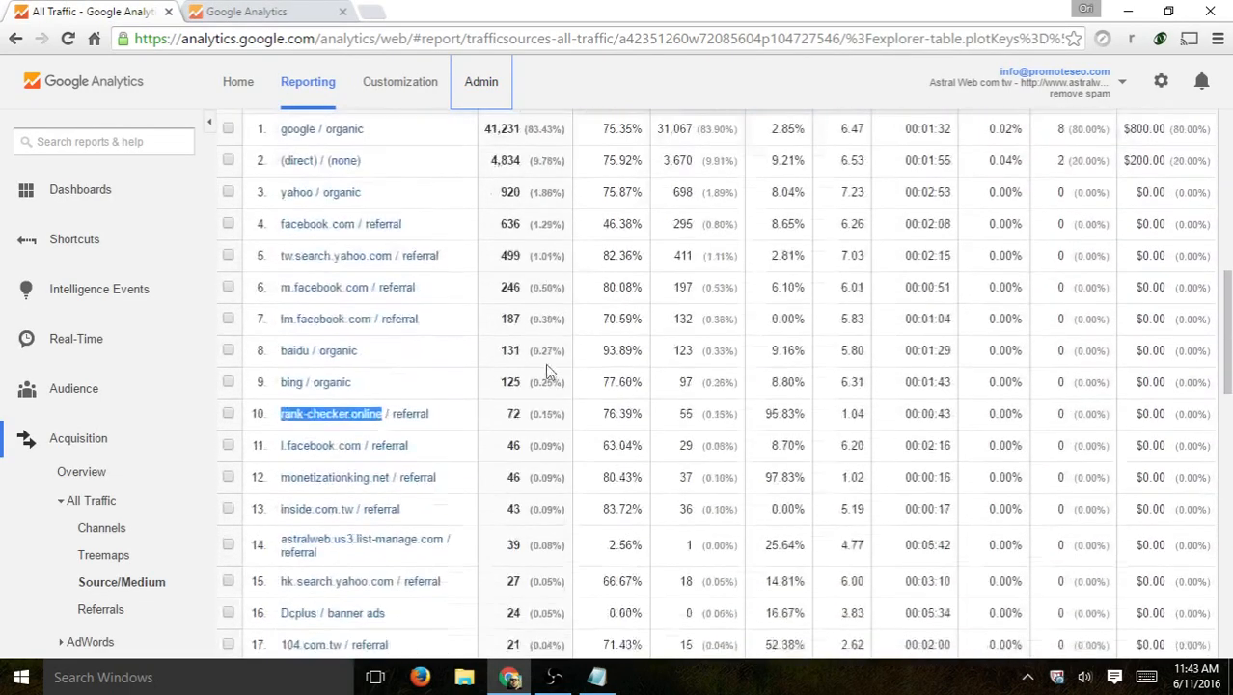
scroll(545, 363, down, 1)
drag(280, 371, 393, 379)
key(ctrl+c)
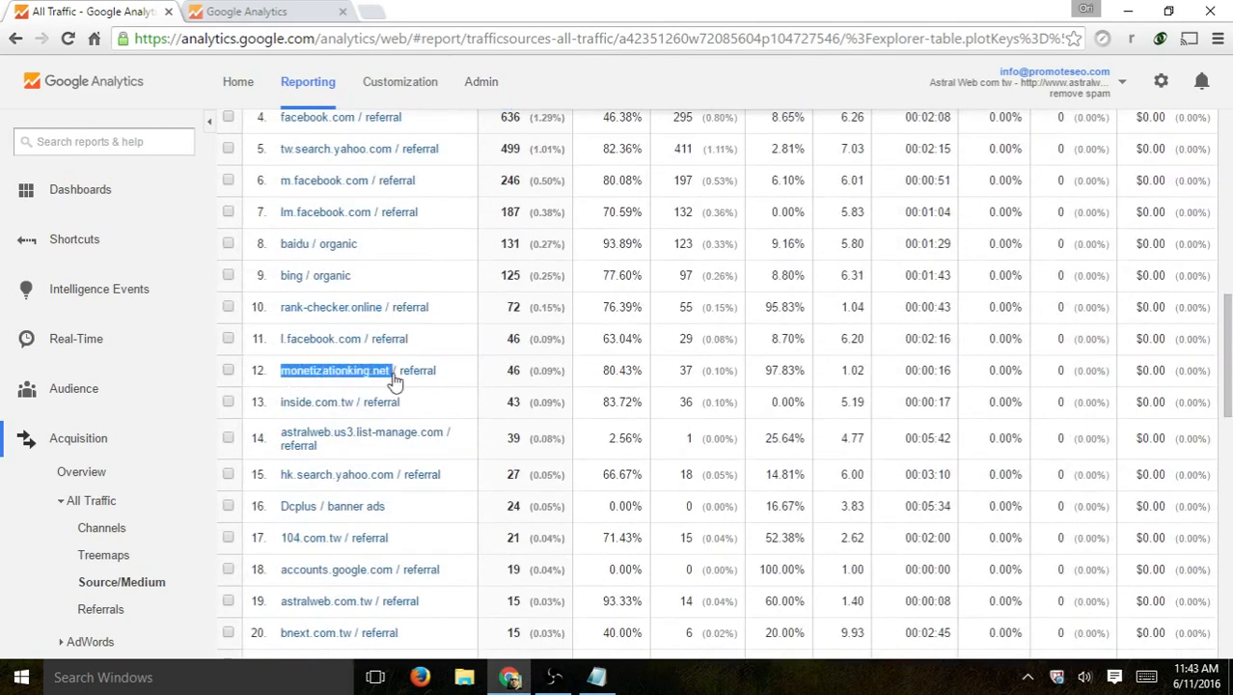
click(278, 9)
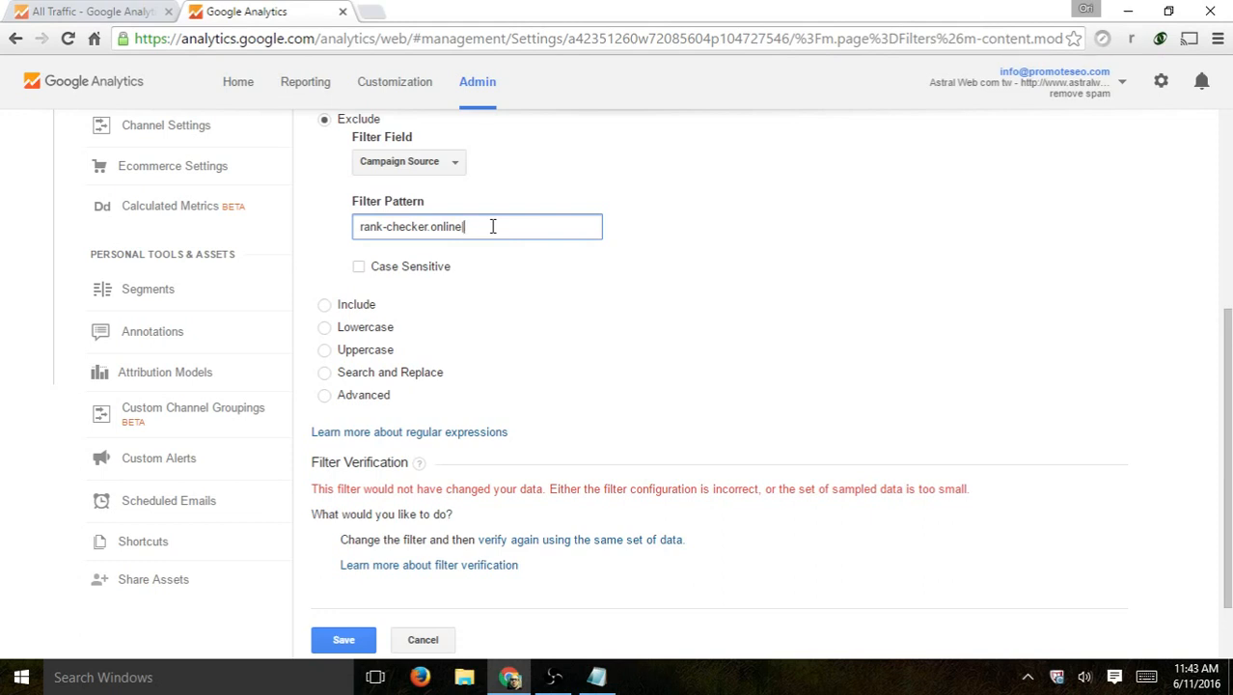
text(|)
key(ctrl+v)
Step: Verify the extended filter again using the same set of data, and save the filter
click(618, 539)
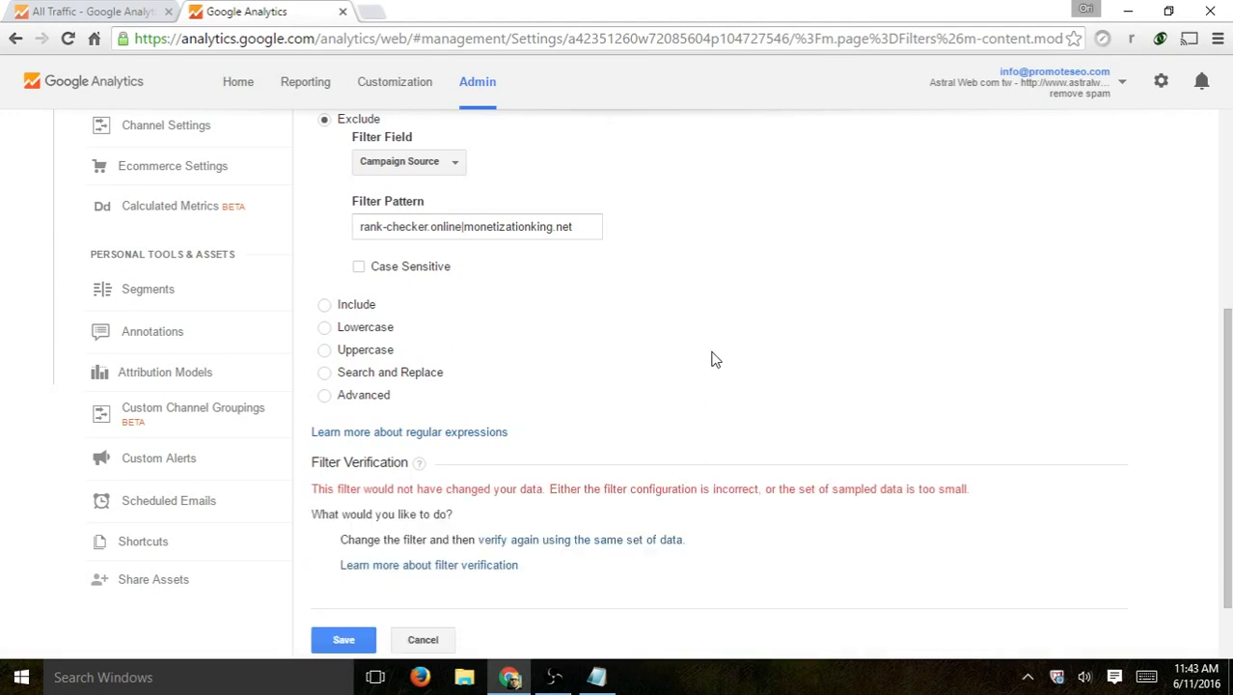
scroll(710, 357, down, 2)
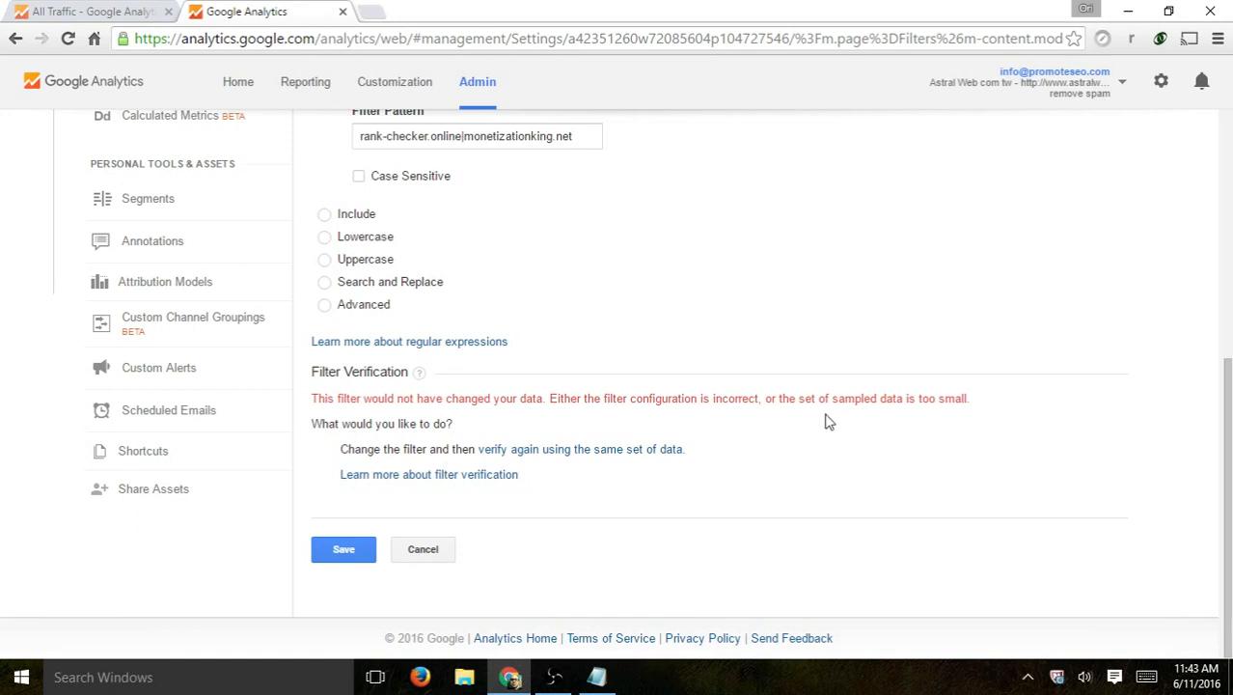
scroll(859, 287, up, 1)
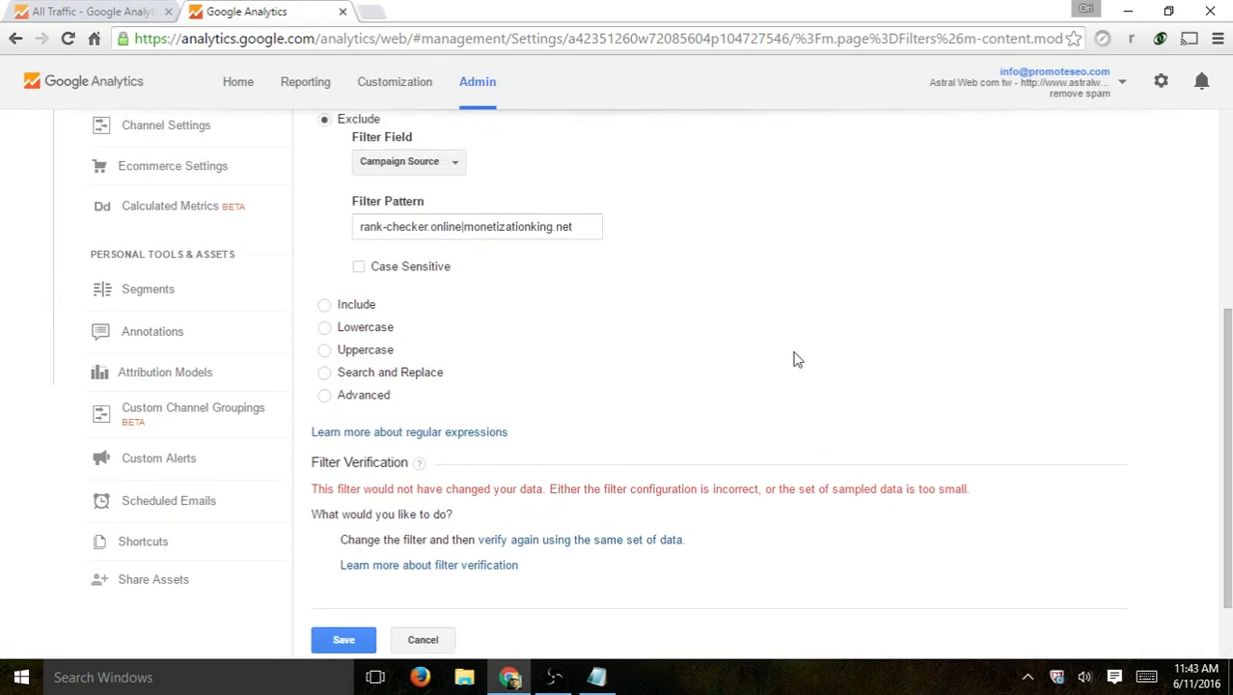
scroll(539, 546, down, 1)
click(345, 550)
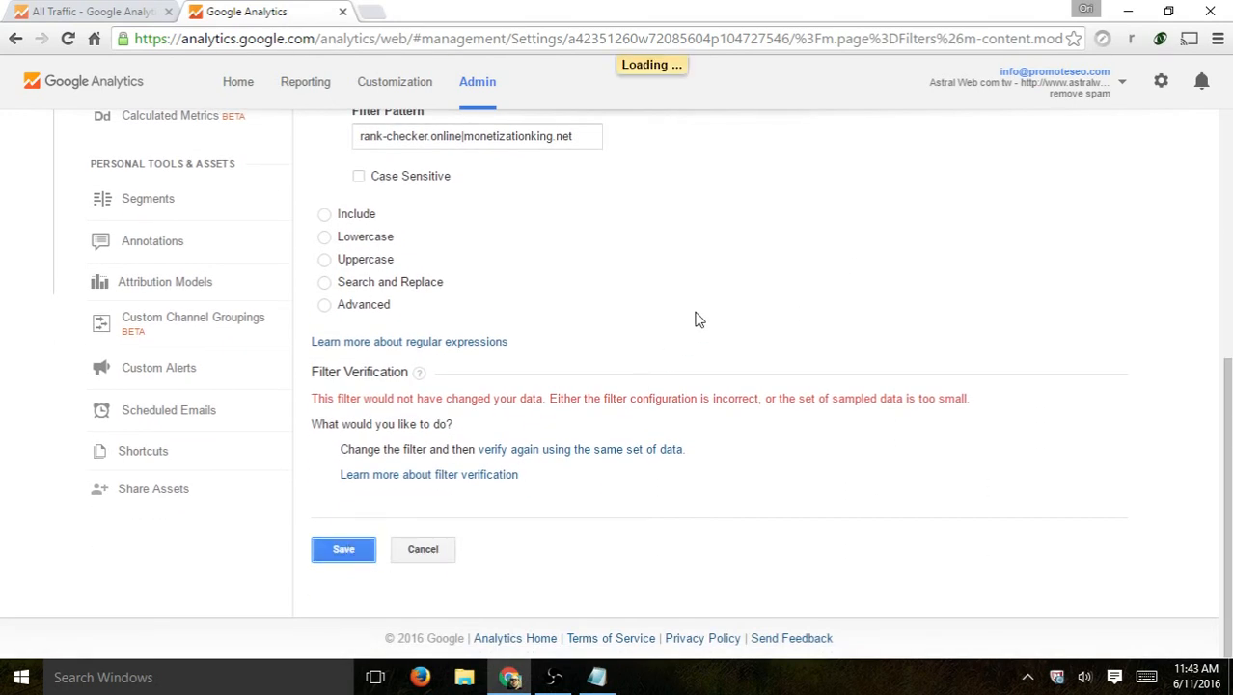